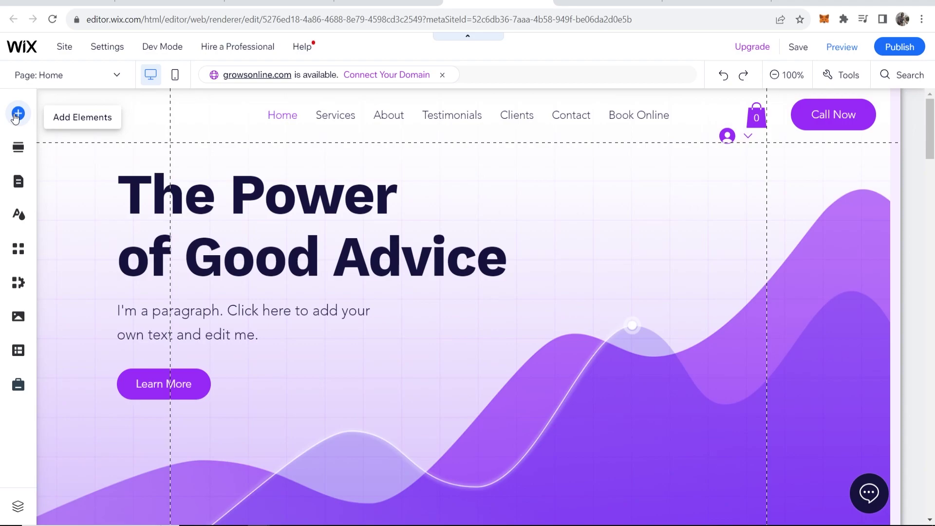
- Search 'paypal' from Add Elements and reach the PayPal Button app by POWR in the App Market
left_click(18, 114)
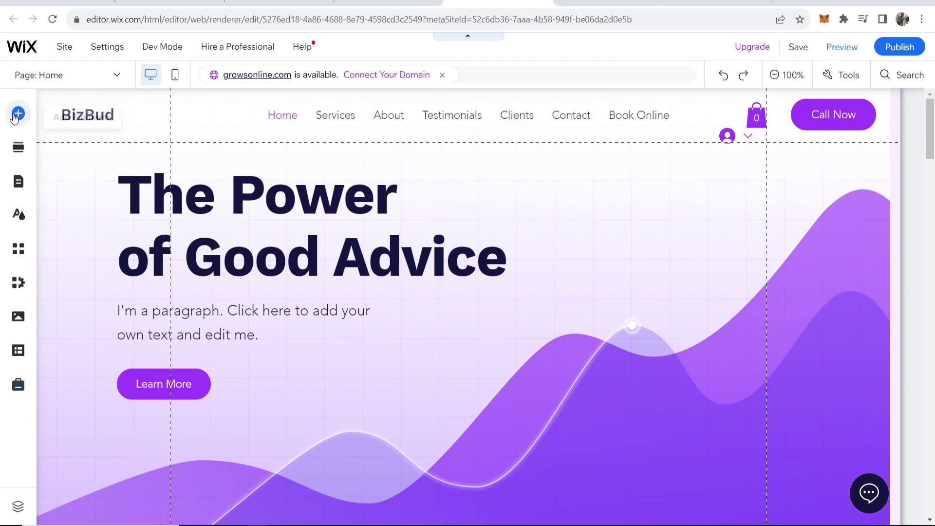
left_click(357, 107)
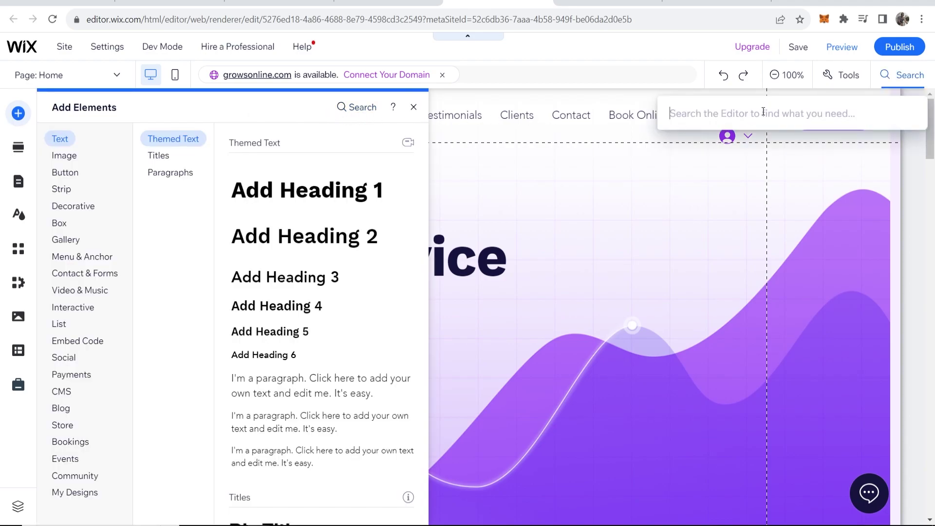
type("pay")
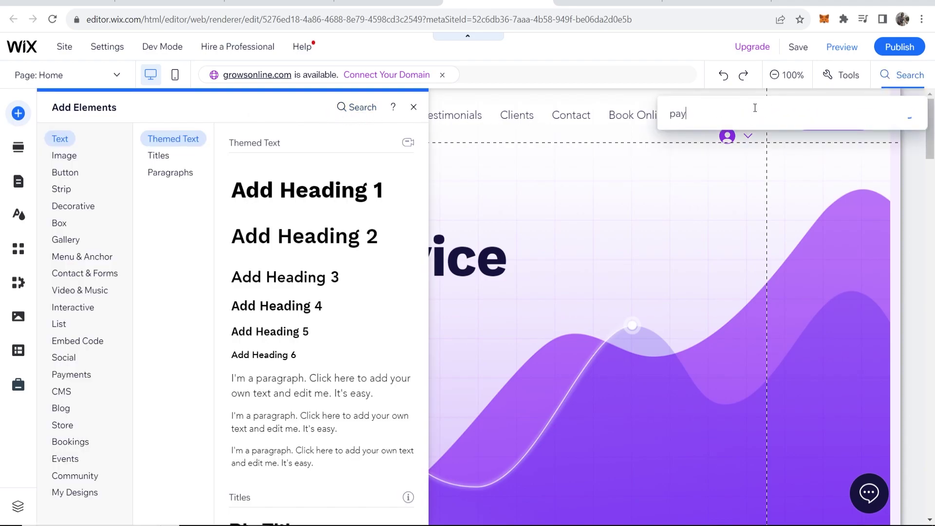
type("pal")
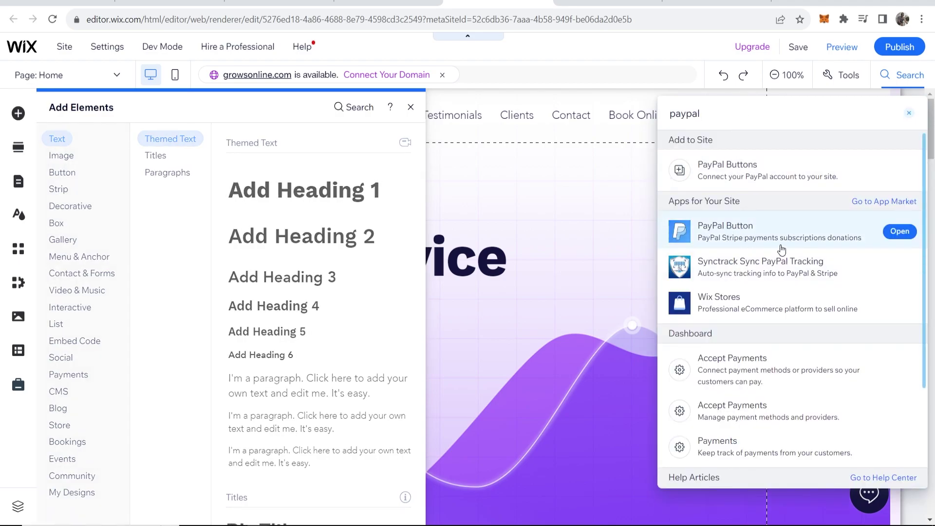
left_click(888, 203)
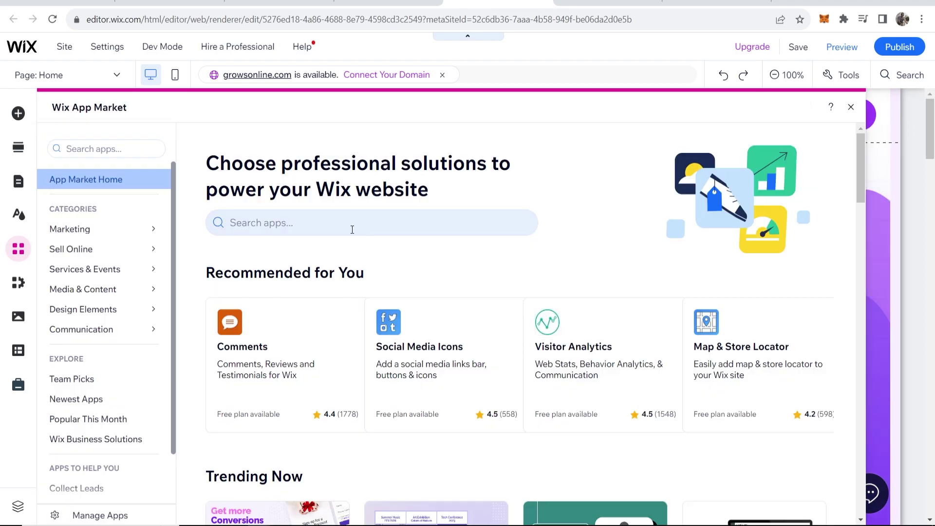
left_click(351, 230)
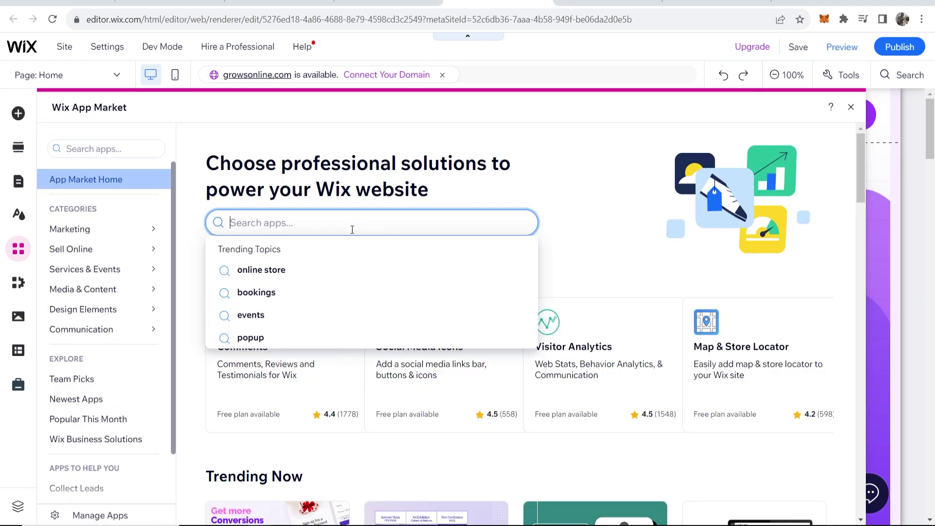
type("paypal")
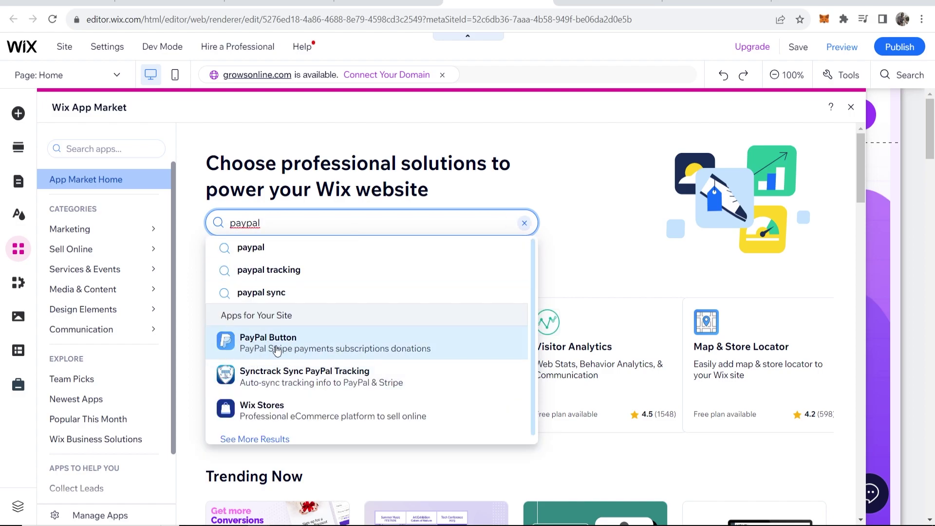
left_click(264, 347)
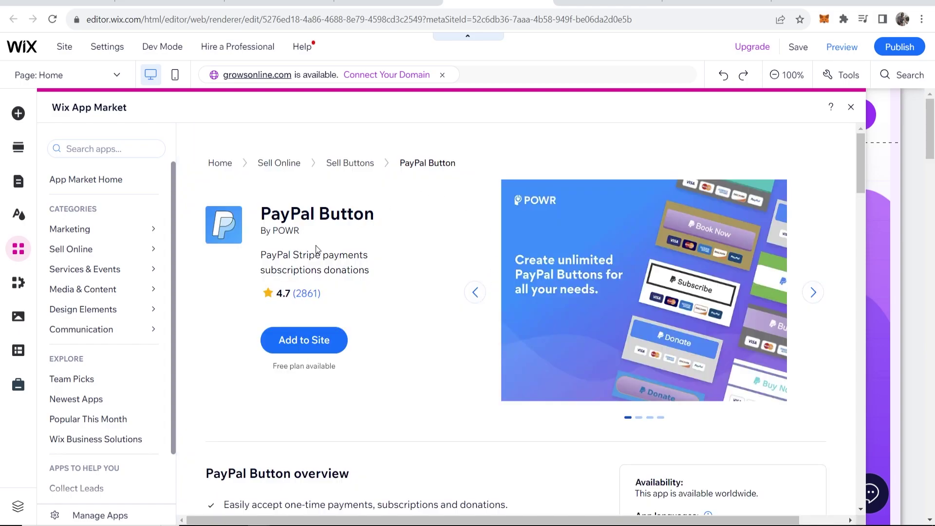
- Add the PayPal Button app to the site, accepting its permissions, and move its element up beside the hero
left_click(310, 340)
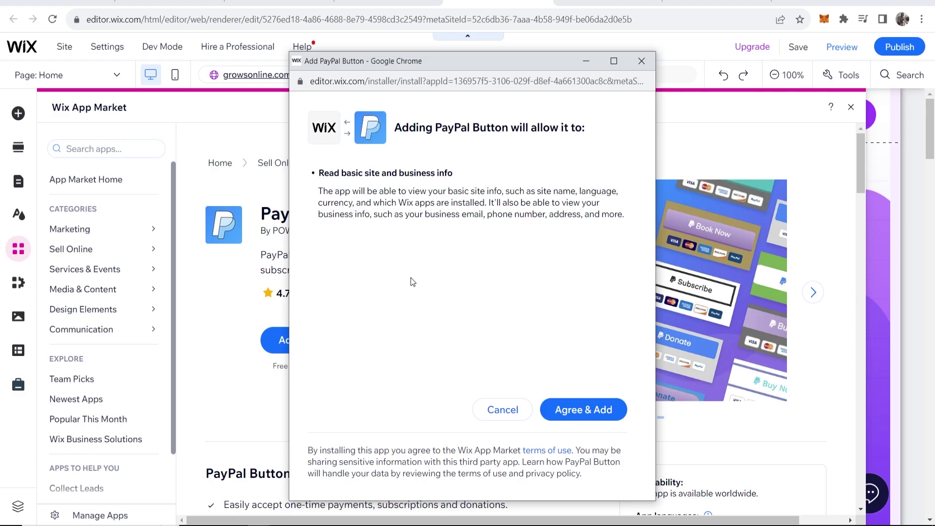
left_click(607, 413)
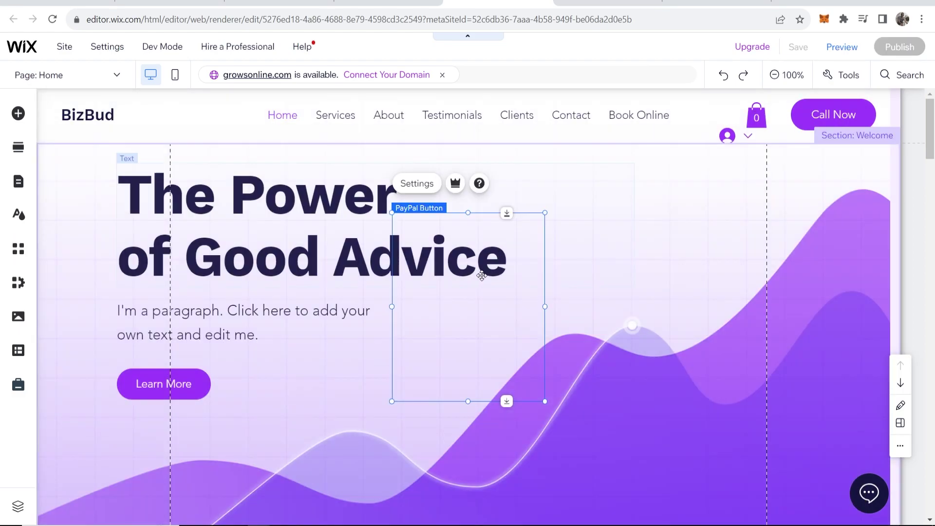
mouse_move(468, 234)
left_mouse_down()
mouse_move(517, 225)
mouse_move(528, 234)
left_mouse_up()
left_click(528, 234)
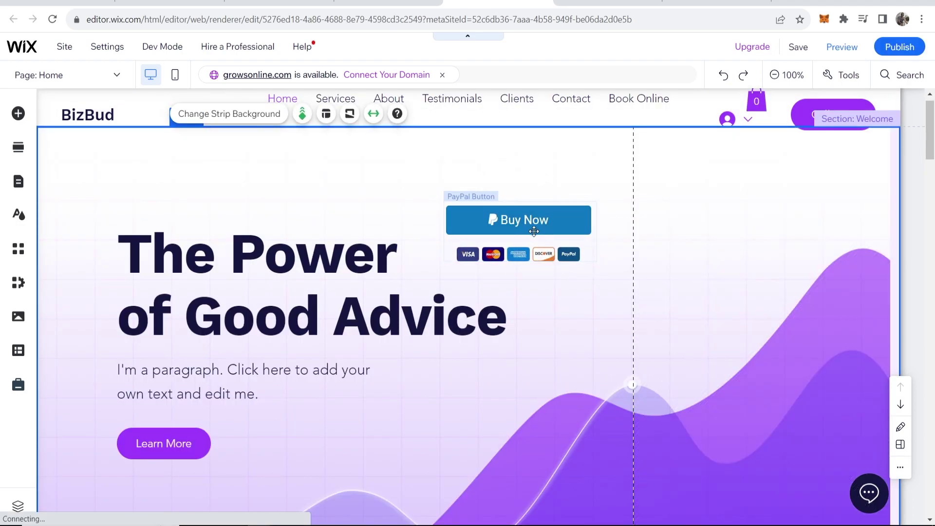
left_click(504, 224)
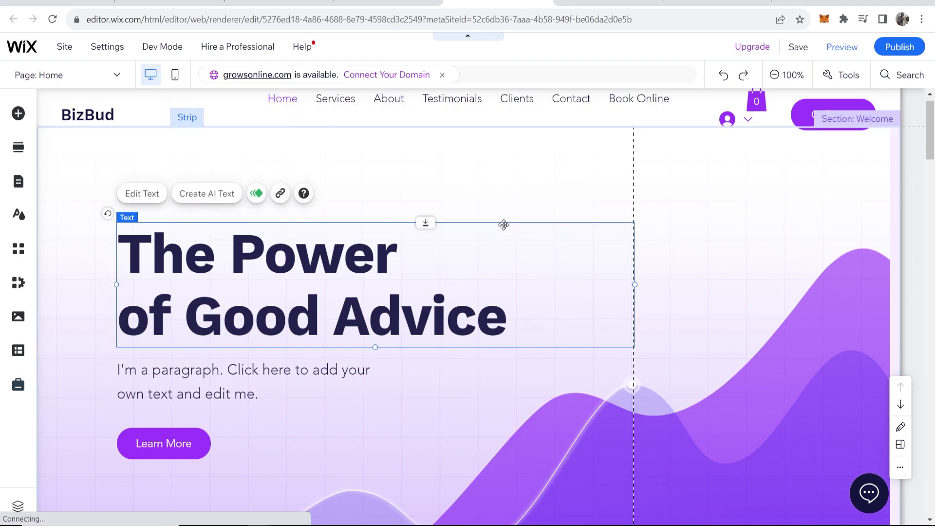
- Reopen the installed PayPal Button app from editor search and add its Buy Now button to the page
left_click(900, 75)
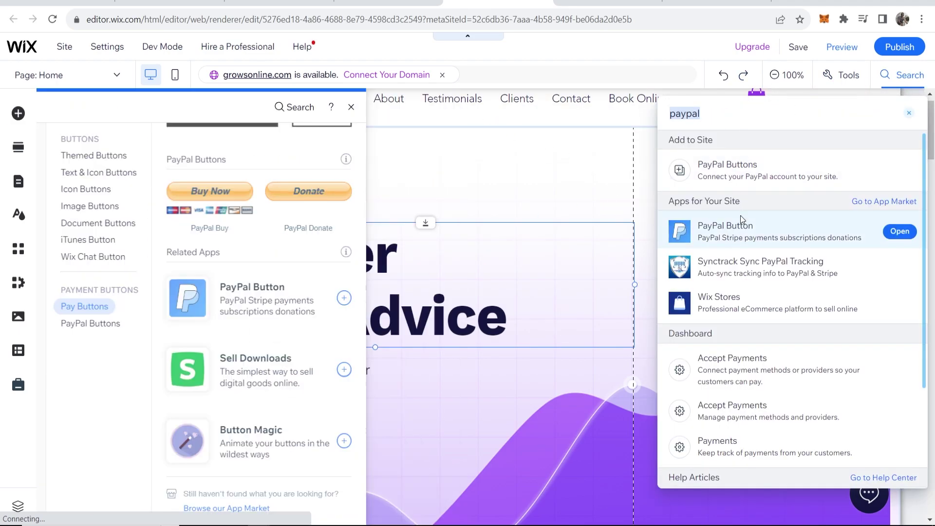
left_click(757, 236)
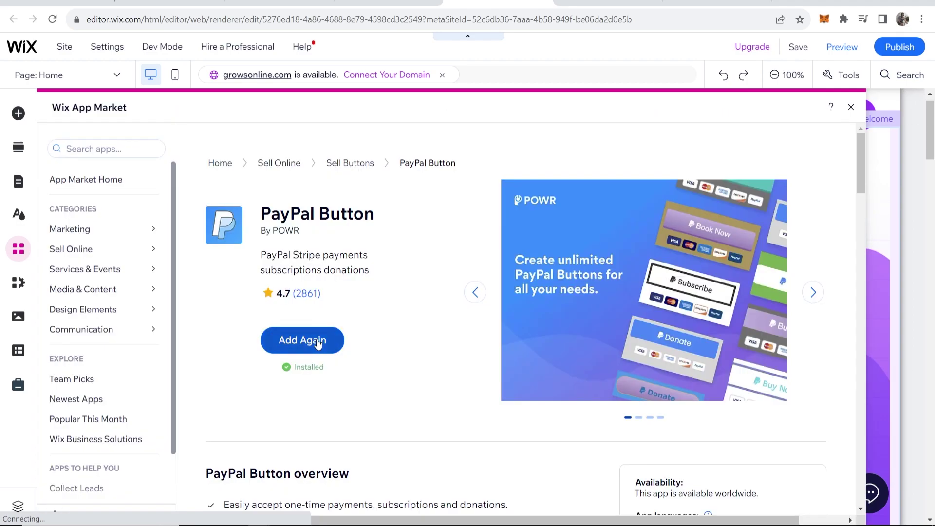
left_click(311, 344)
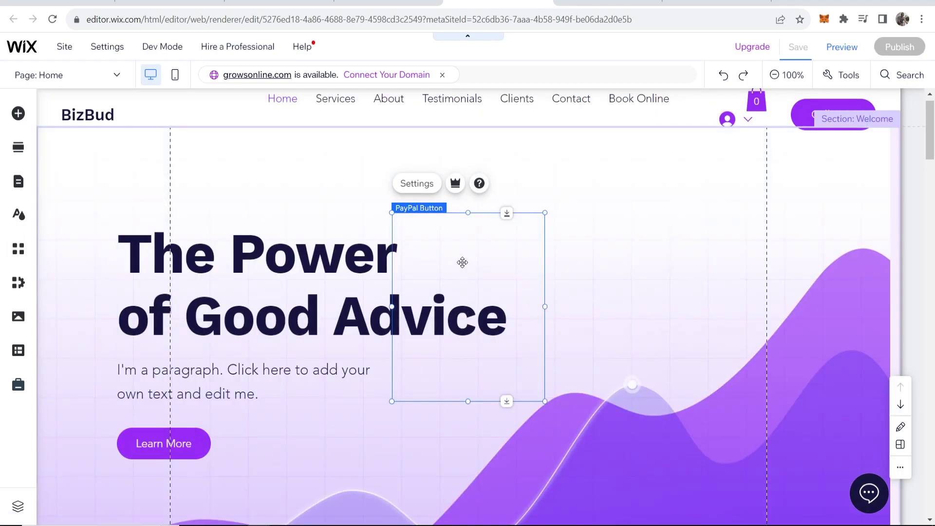
- Position the Buy Now button beside the hero paragraph and bring up its button type settings
left_click_drag(433, 253, 468, 423)
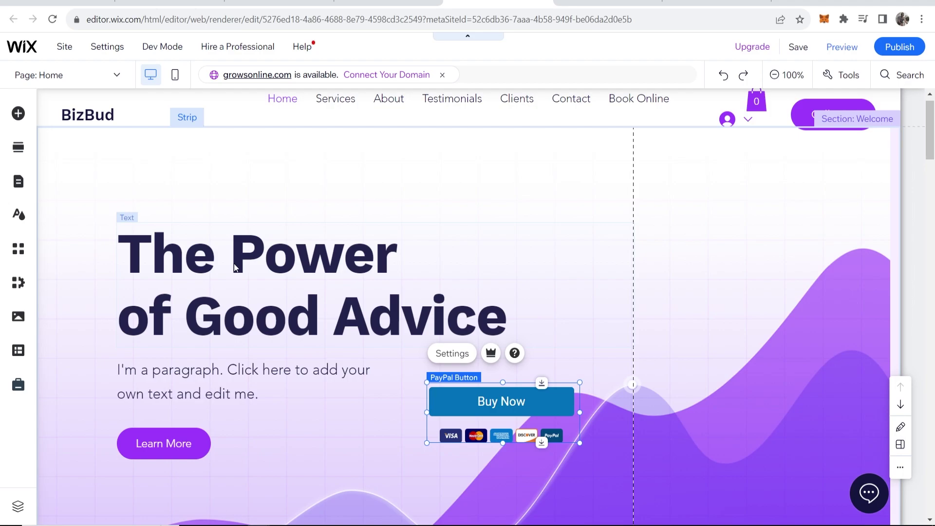
scroll(232, 265, "down", 2)
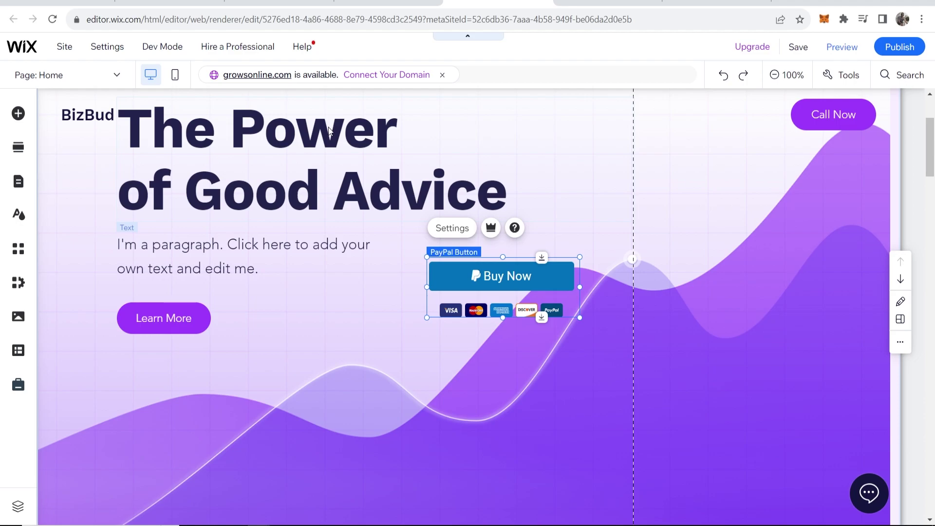
left_click_drag(469, 307, 446, 325)
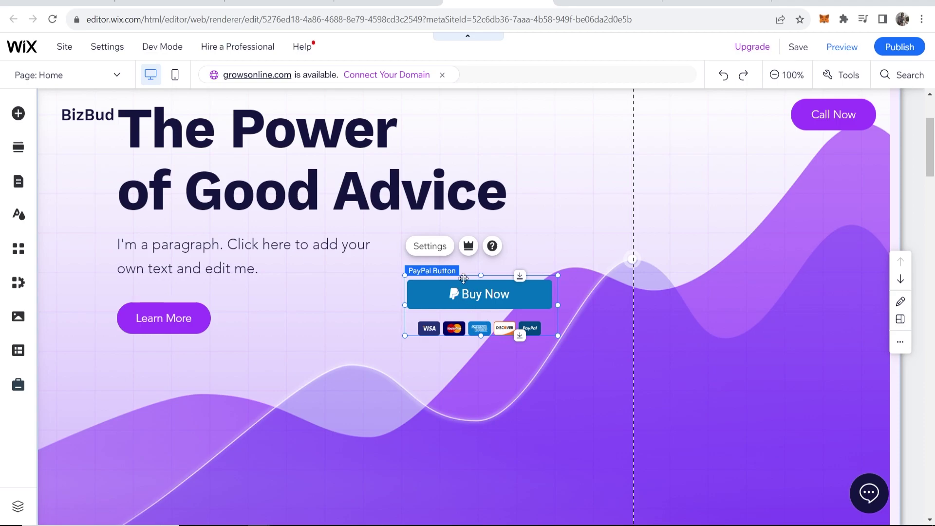
left_click(432, 249)
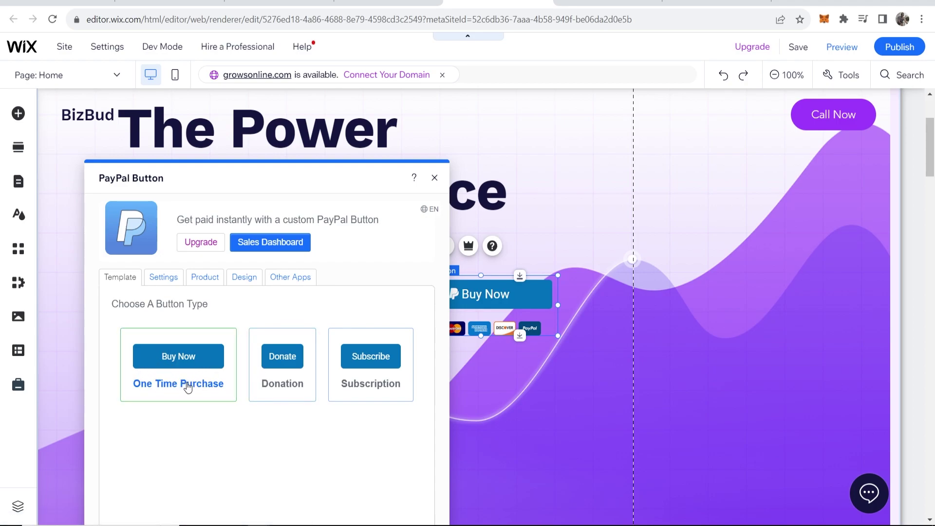
- Switch on PayPal in Connect Payment Accounts and return to the button's Settings list
left_click(164, 278)
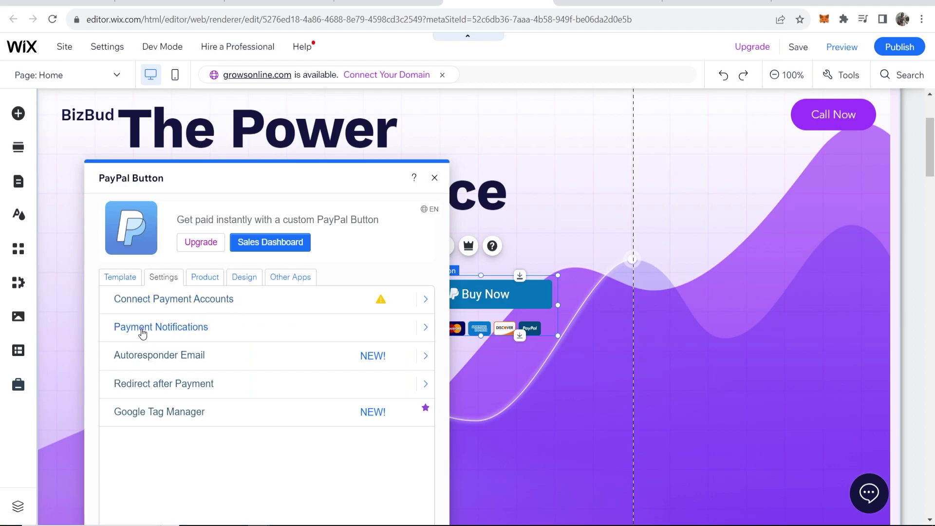
left_click(180, 304)
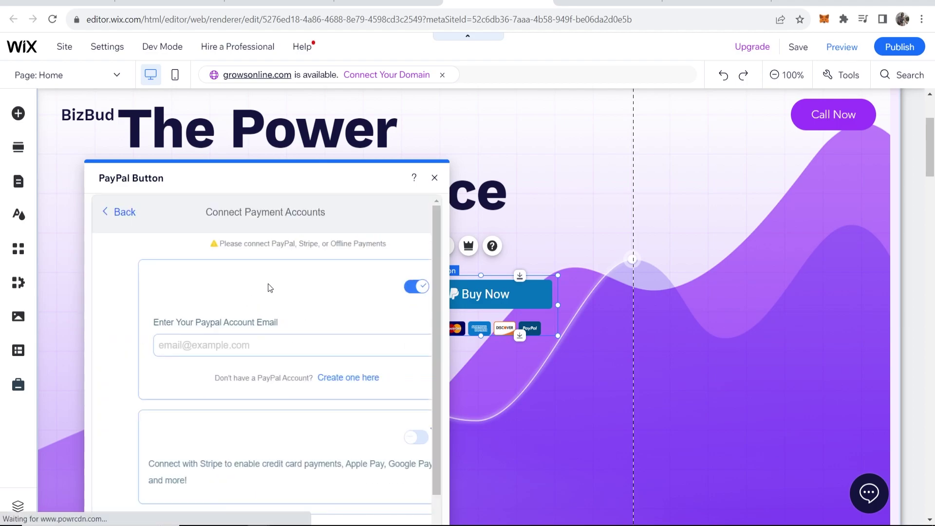
scroll(176, 324, "down", 1)
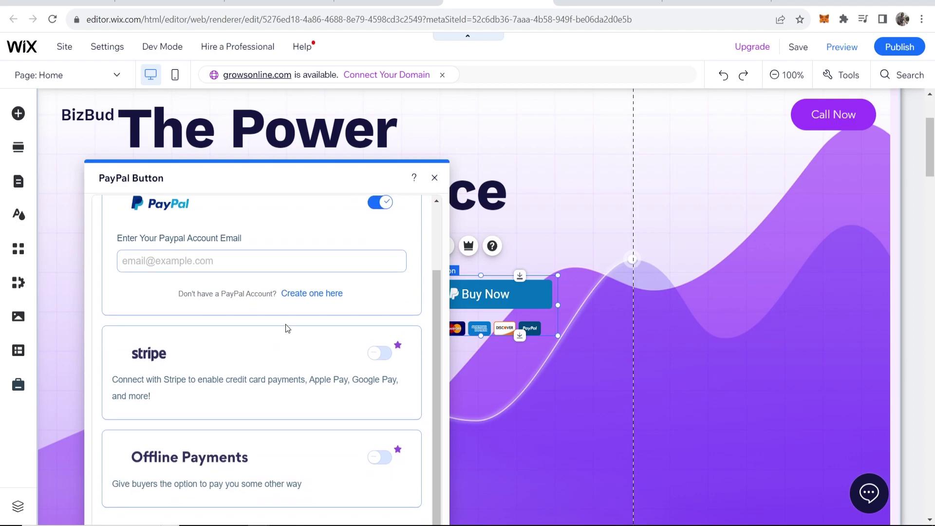
scroll(219, 284, "up", 1)
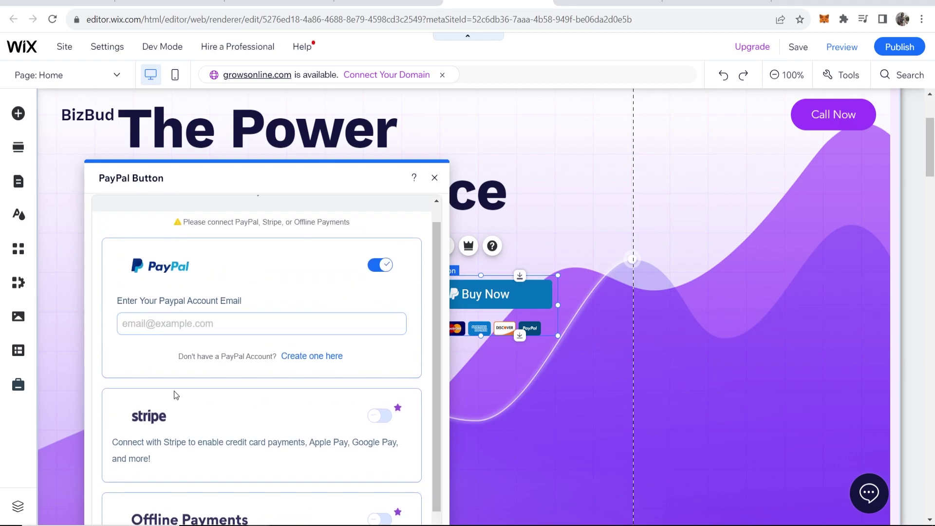
scroll(174, 395, "down", 1)
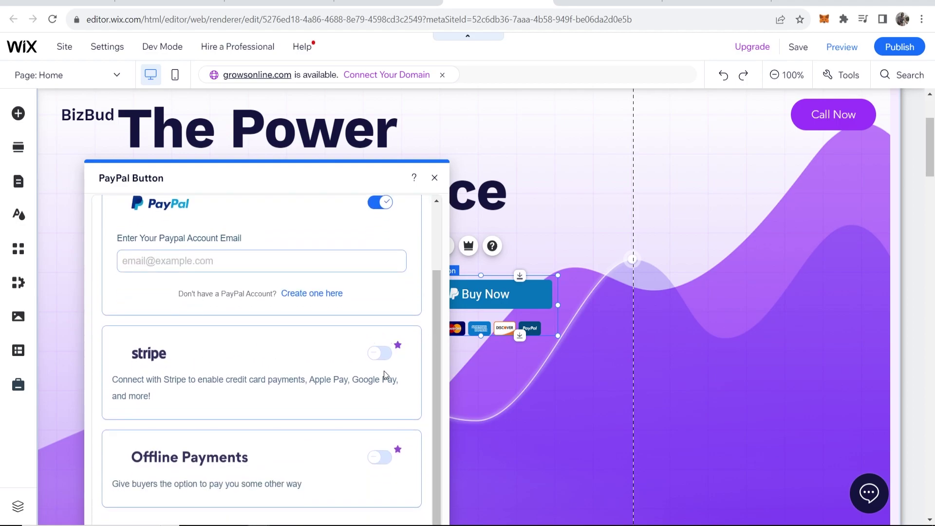
scroll(392, 356, "up", 1)
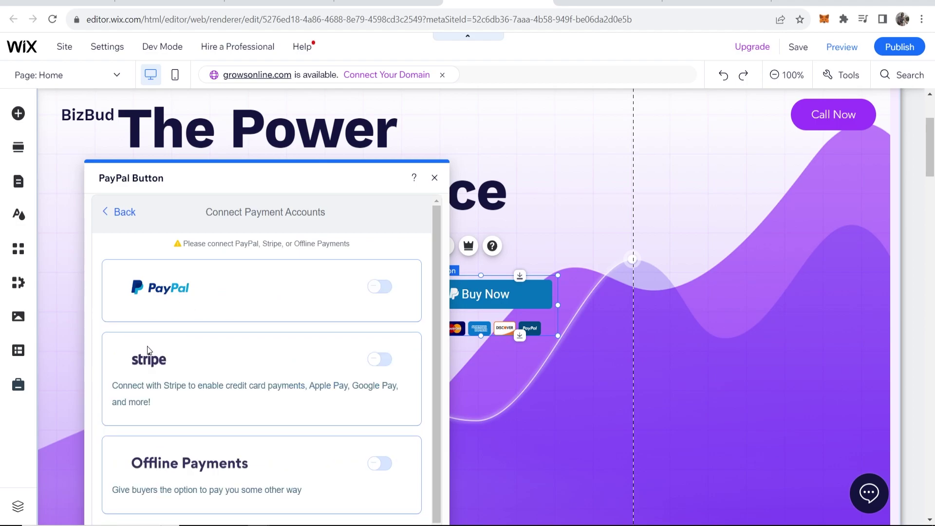
left_click(188, 301)
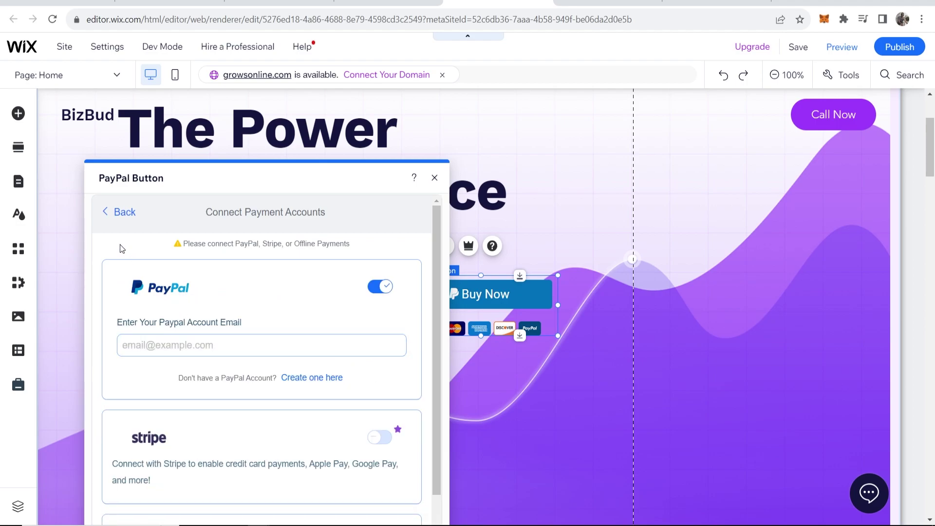
left_click(128, 214)
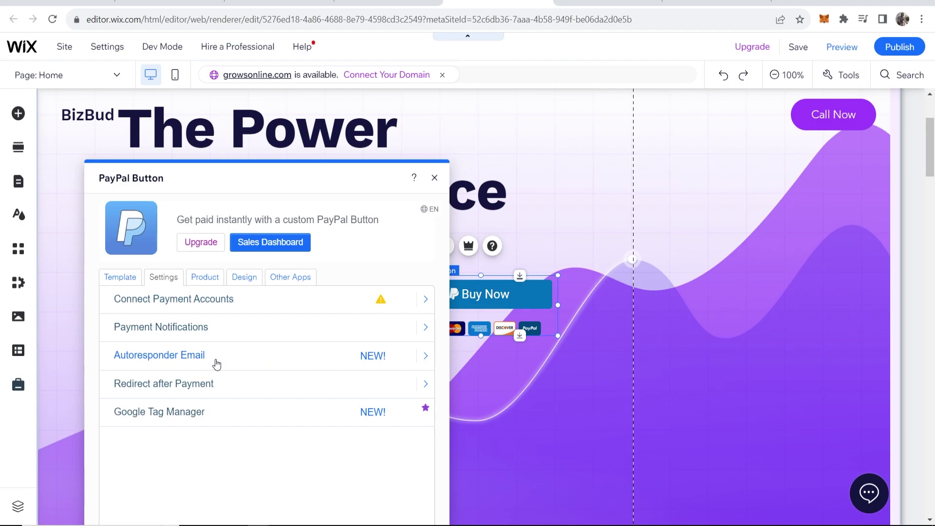
- Enable the Autoresponder Email and launch the POWR Mail Editor to customize it
left_click(192, 363)
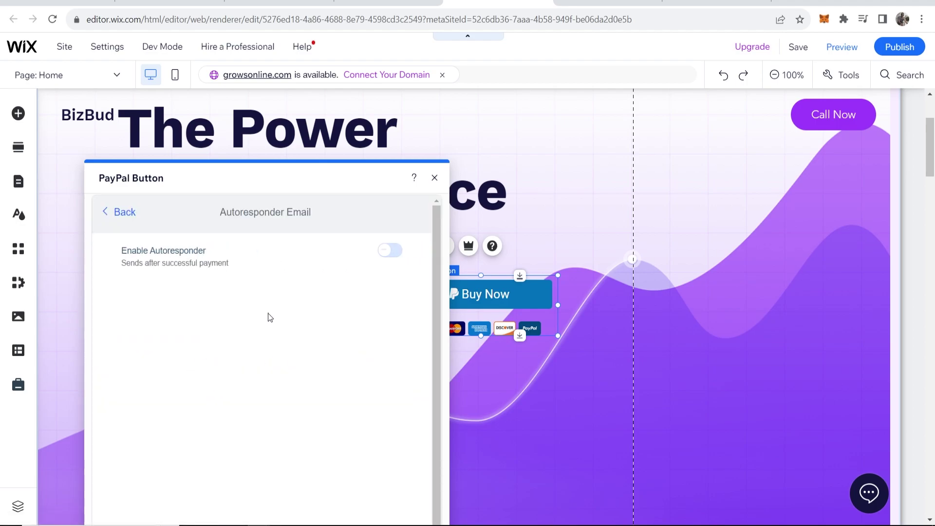
left_click(390, 252)
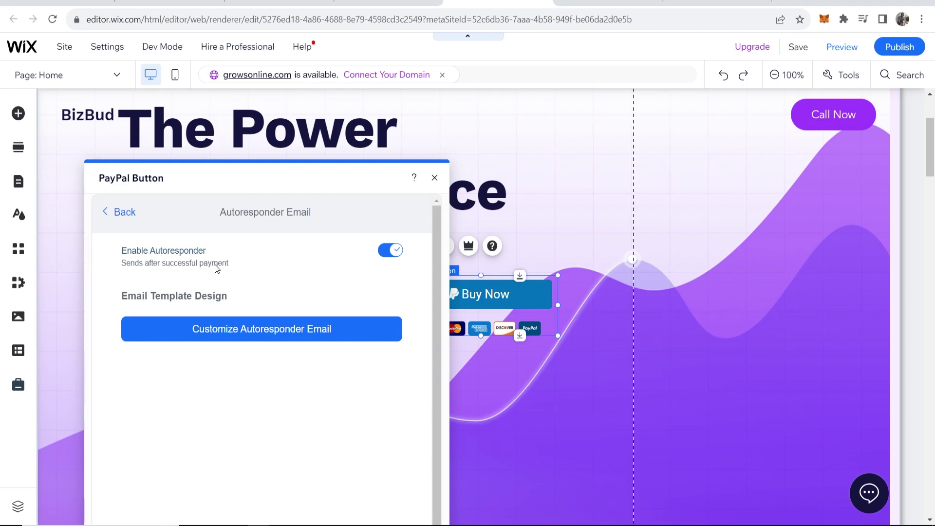
left_click(222, 335)
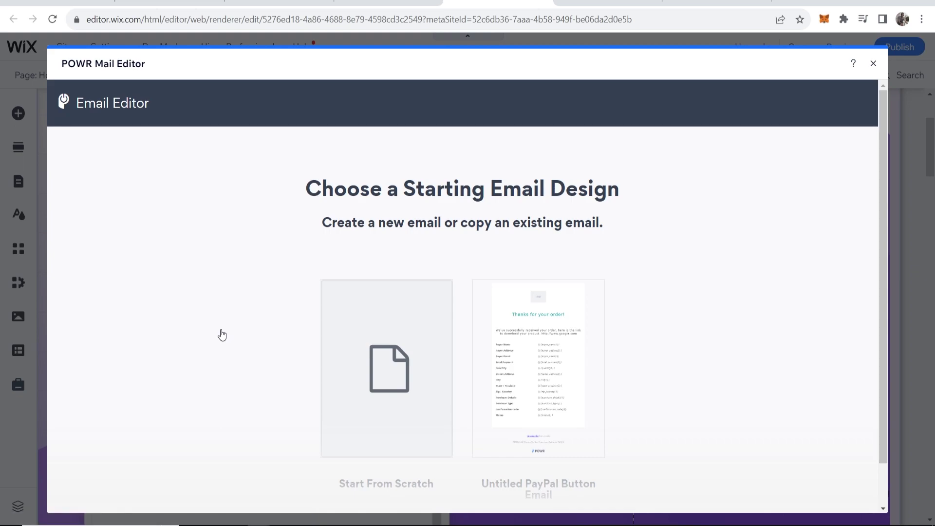
scroll(463, 365, "down", 1)
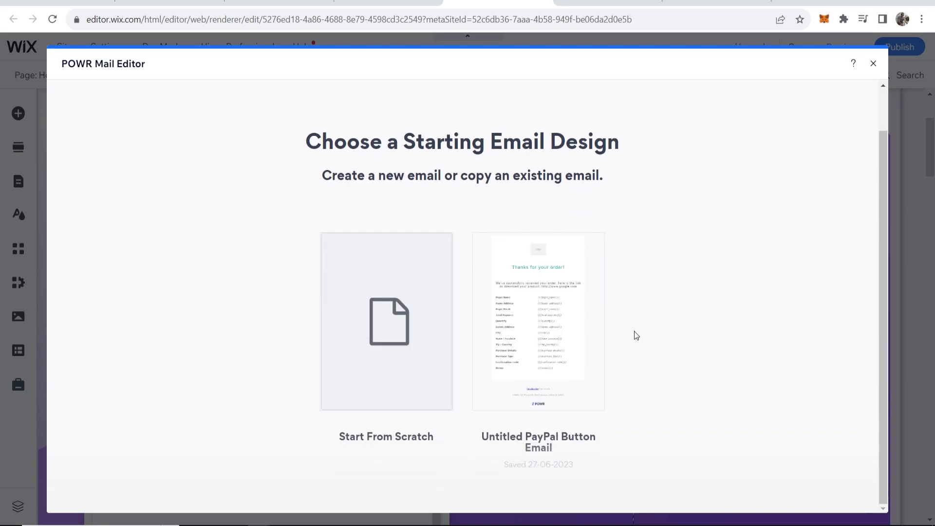
- Start the email design, delete its Logo block and select the message paragraph for editing
mouse_move(386, 321)
left_click(393, 322)
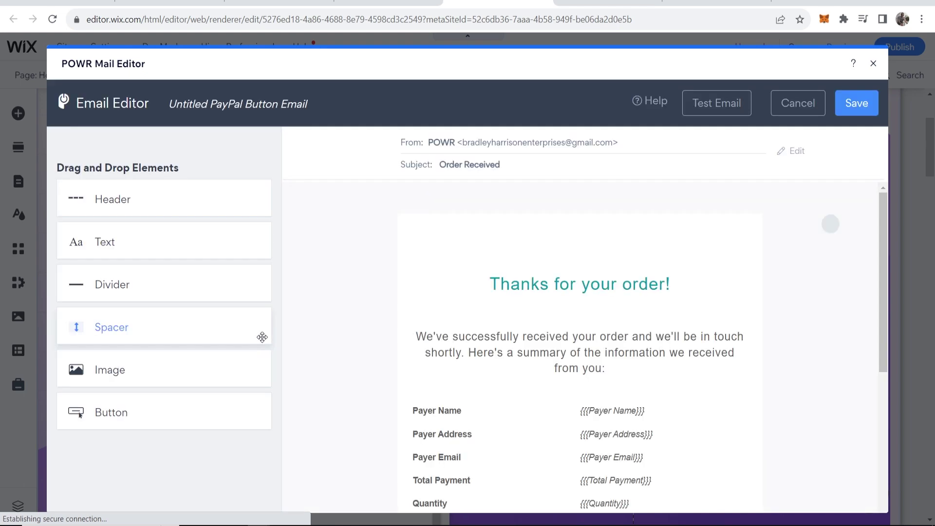
left_click(601, 277)
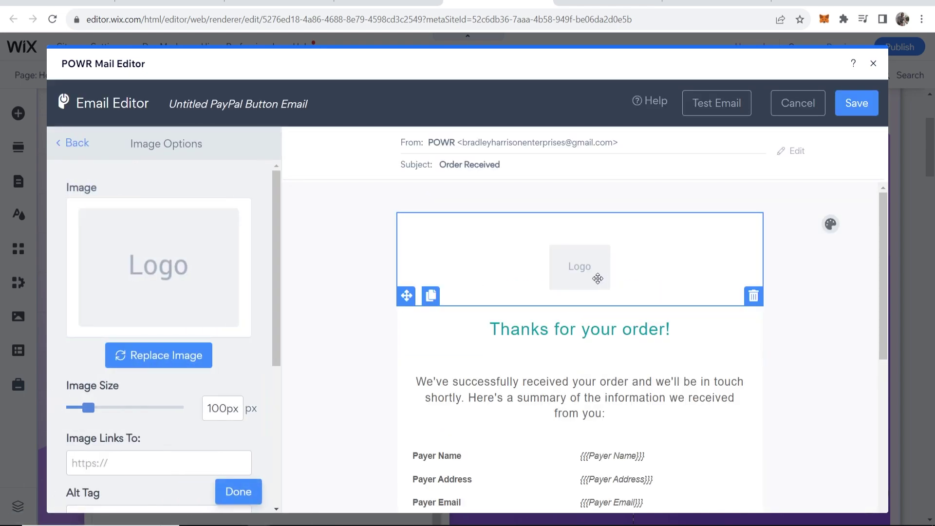
left_click(753, 296)
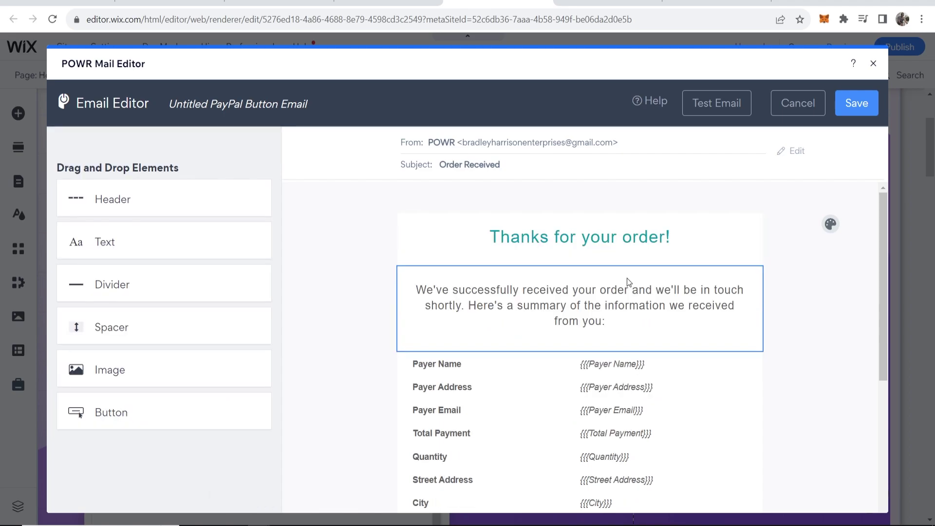
left_click(533, 296)
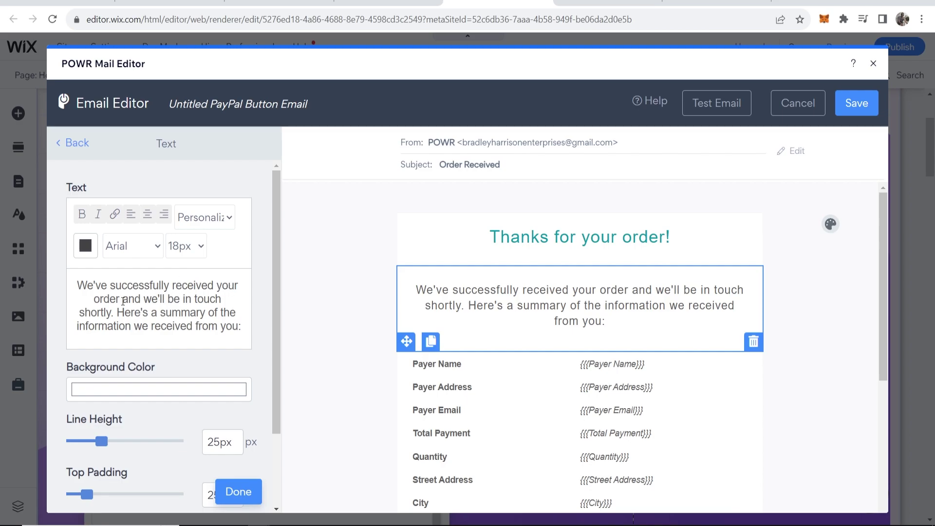
- Reword the message to 'We've successfully received your payment, download your product here:' and switch to Google Drive
left_click_drag(219, 321, 94, 299)
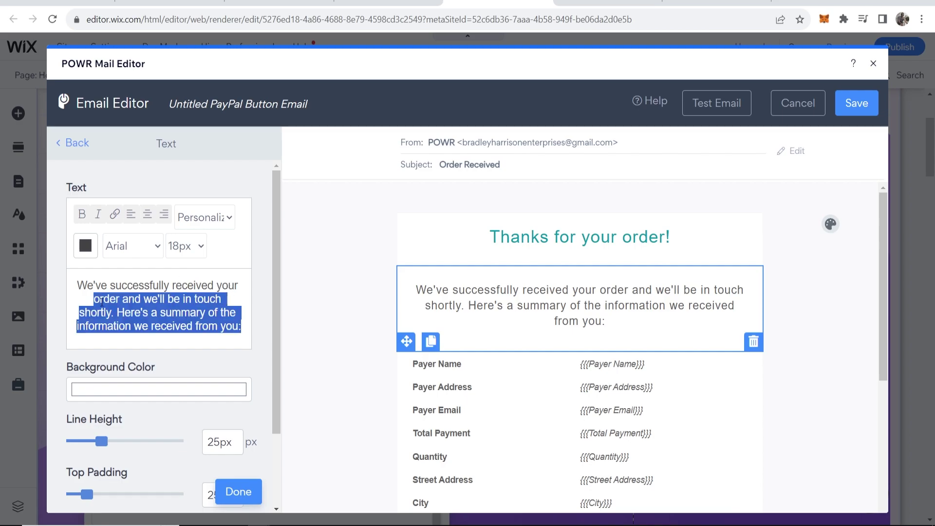
type("pament, download your pdo")
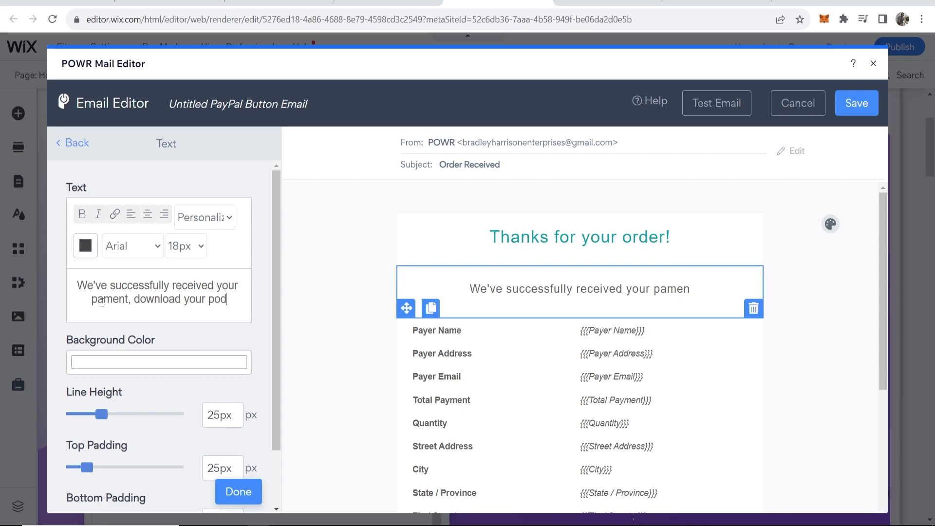
type("c")
key("BackSpace")
key("BackSpace")
key("BackSpace")
type("roduct here")
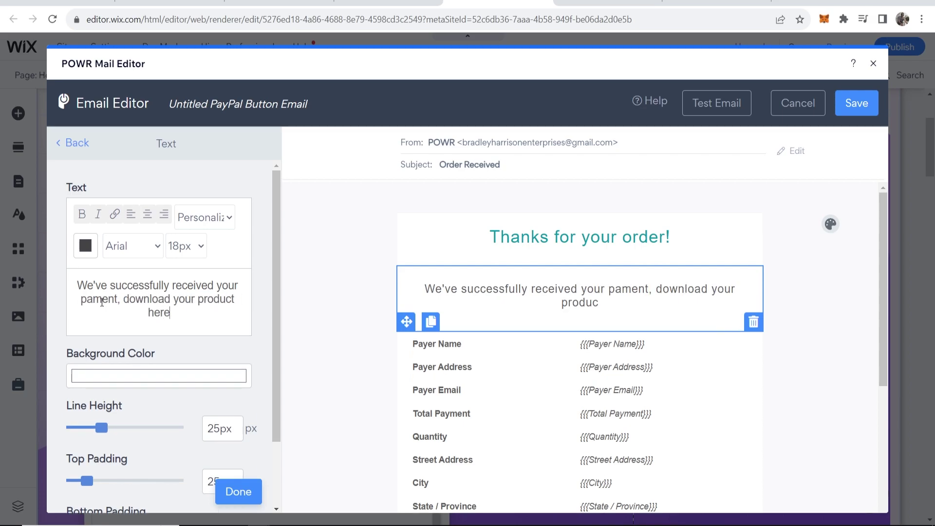
type(":")
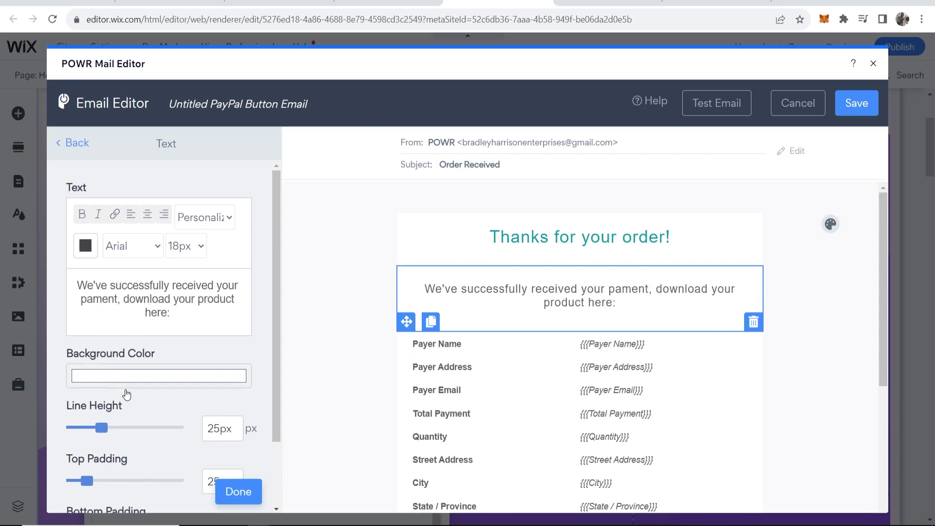
right_click(109, 299)
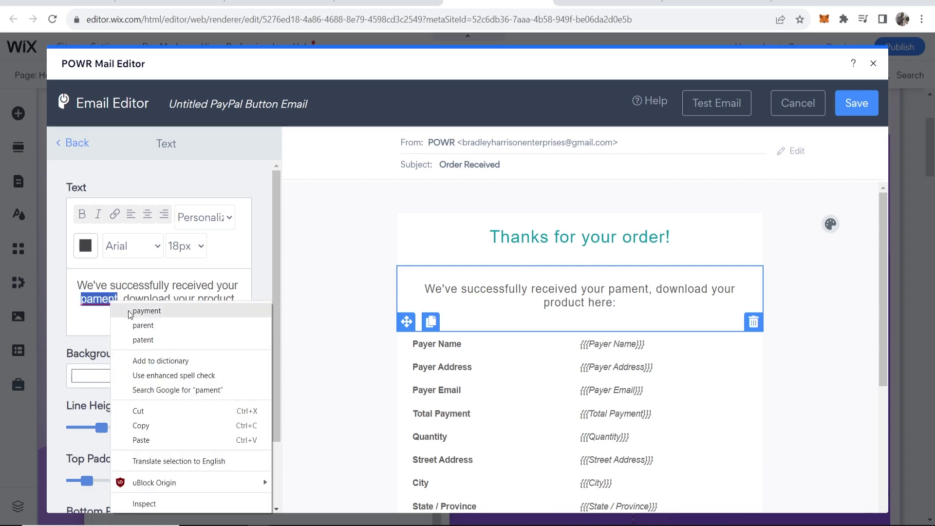
left_click(124, 310)
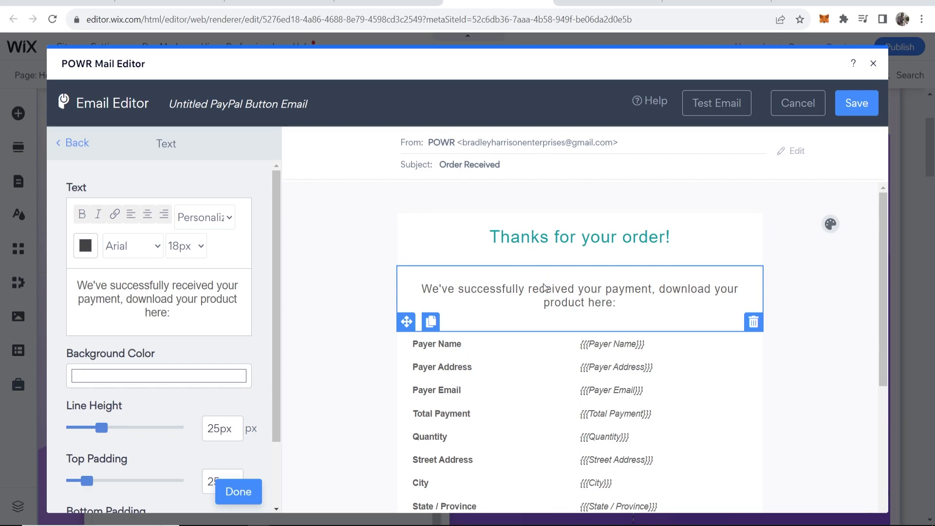
left_click(716, 9)
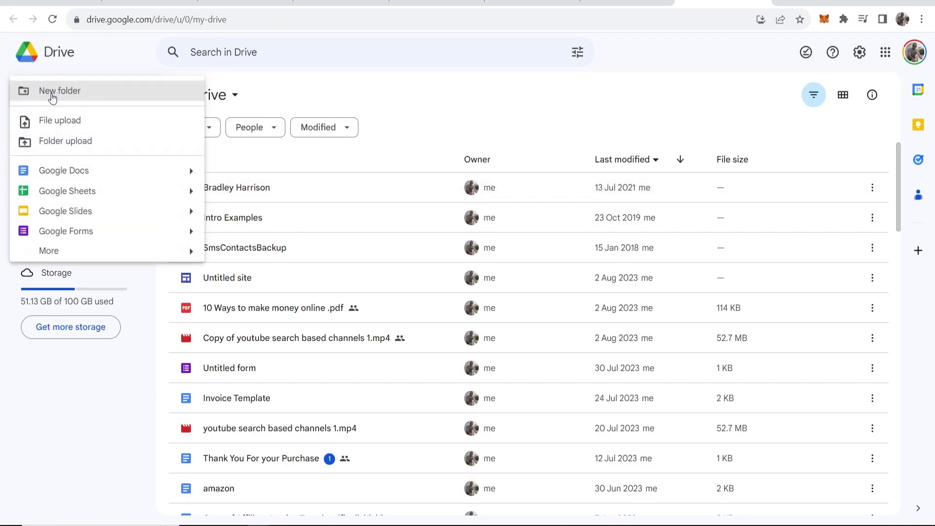
- Upload 'Minimalist Simple Brand Guideline Ebook Cover (2).pdf' from the KnowledgeBase folder into My Drive
left_click(48, 120)
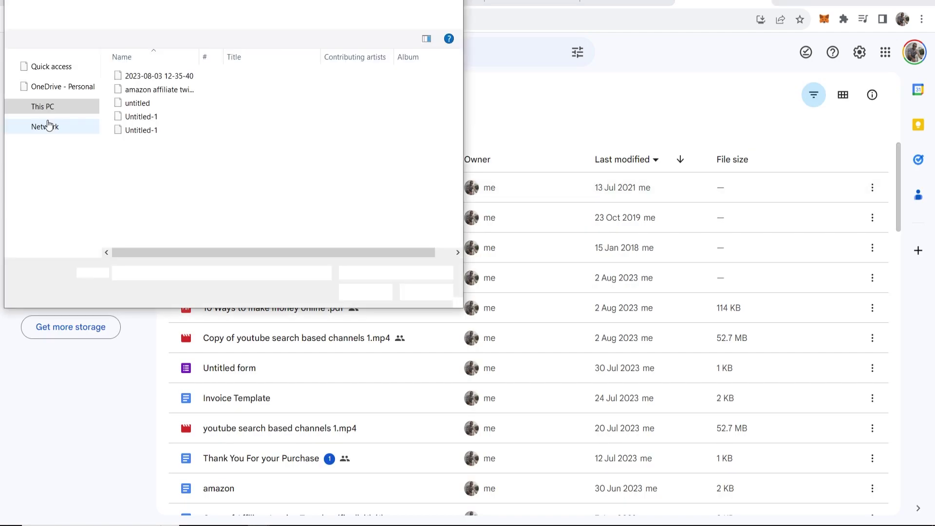
left_click(117, 16)
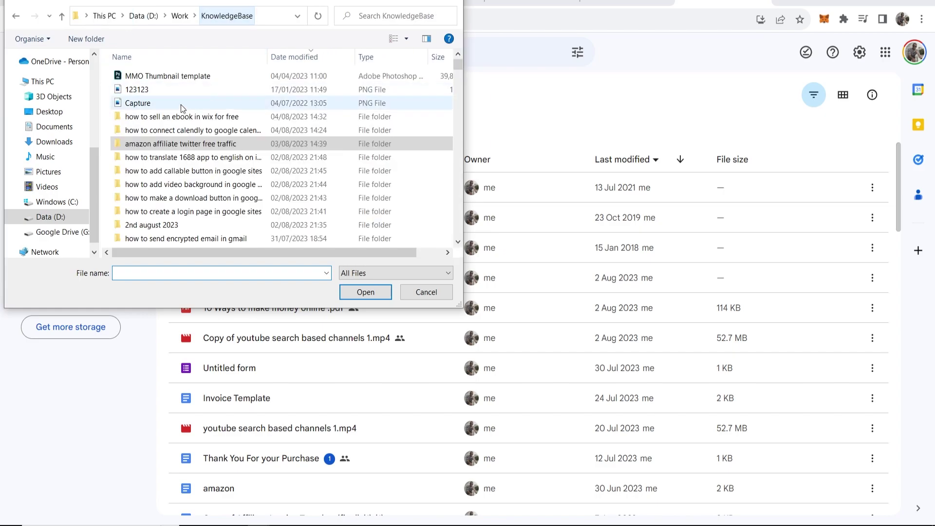
double_click(205, 117)
left_click(157, 77)
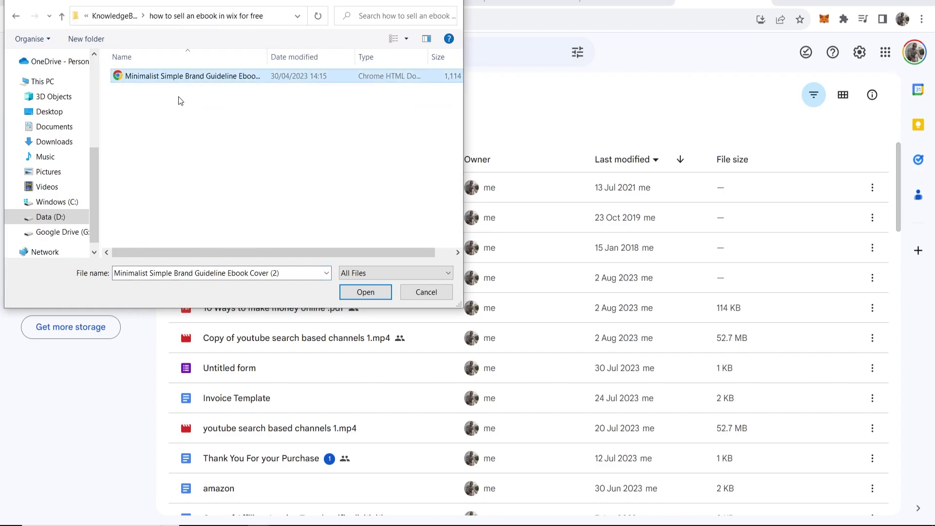
left_click(366, 292)
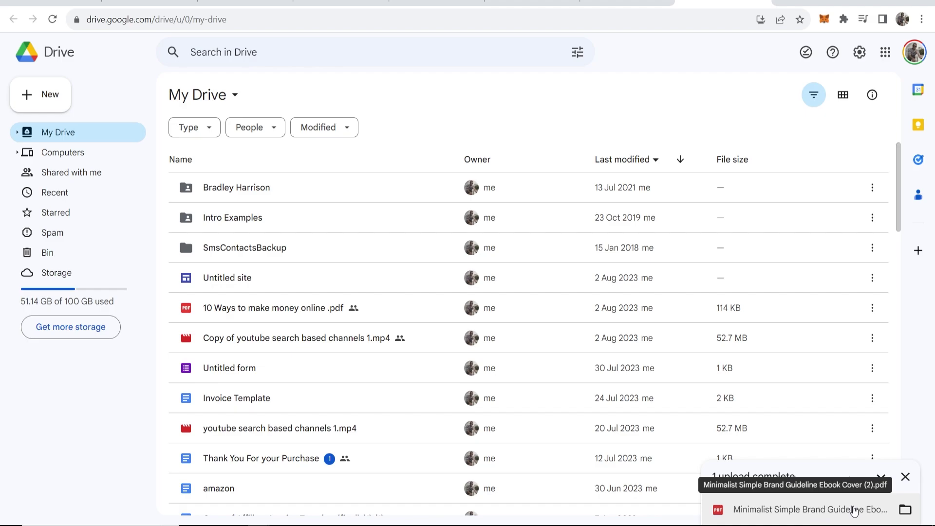
- Share the ebook PDF with anyone with the link and paste its copied link into the email message
left_click(854, 512)
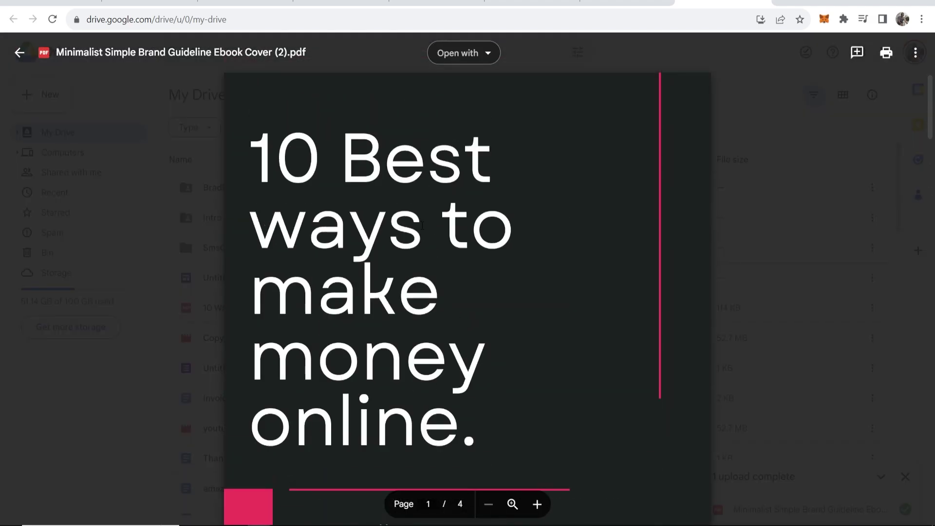
left_click(915, 52)
left_click(783, 81)
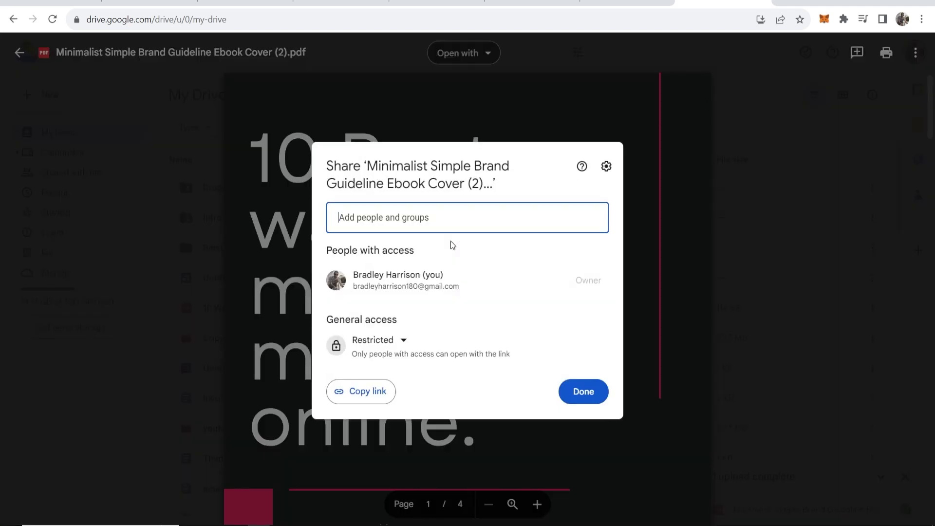
left_click(385, 342)
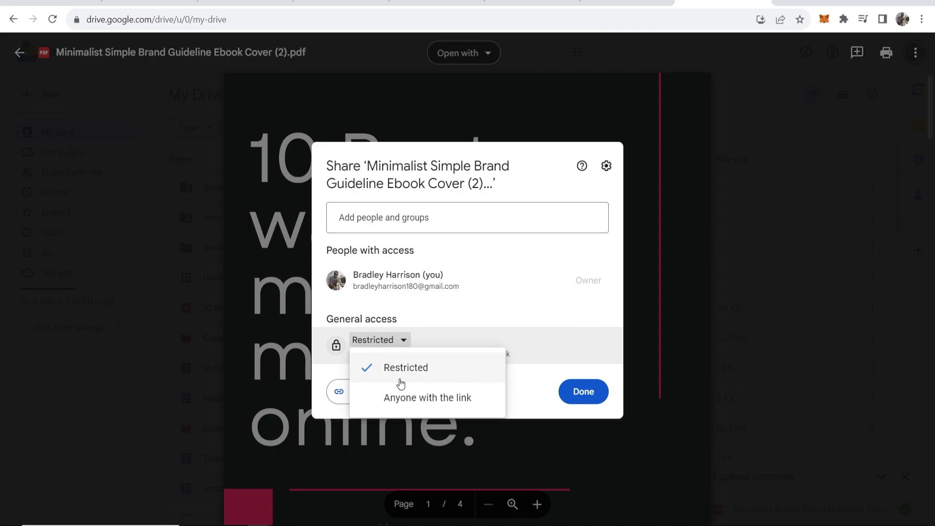
left_click(417, 397)
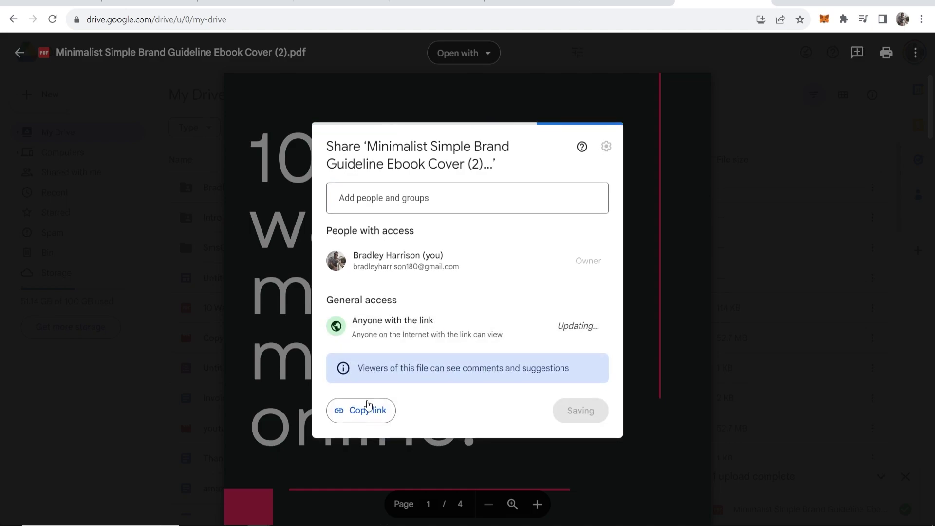
left_click(361, 410)
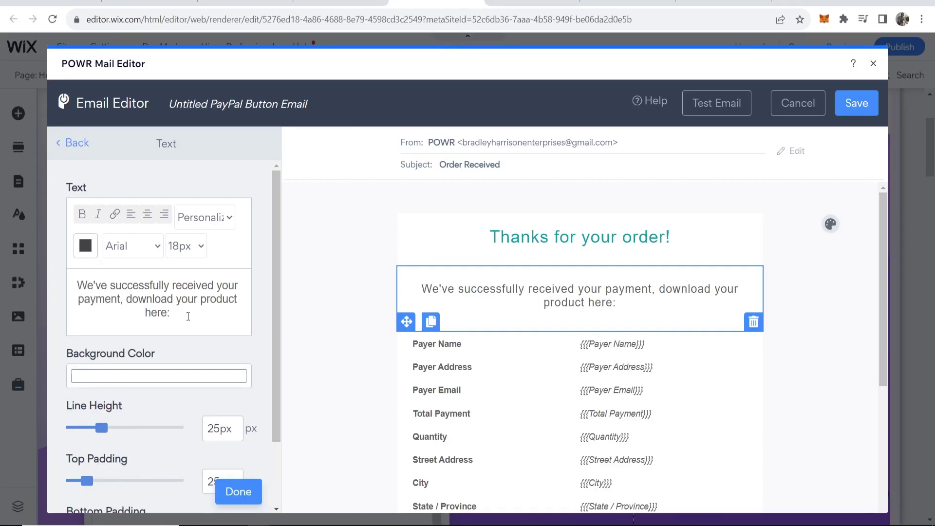
key("ctrl+v")
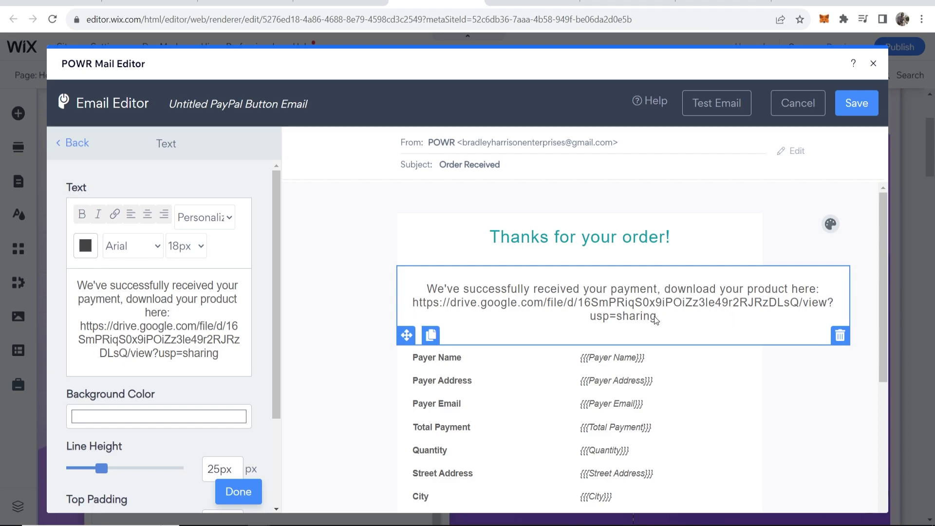
scroll(171, 426, "down", 3)
scroll(172, 408, "down", 1)
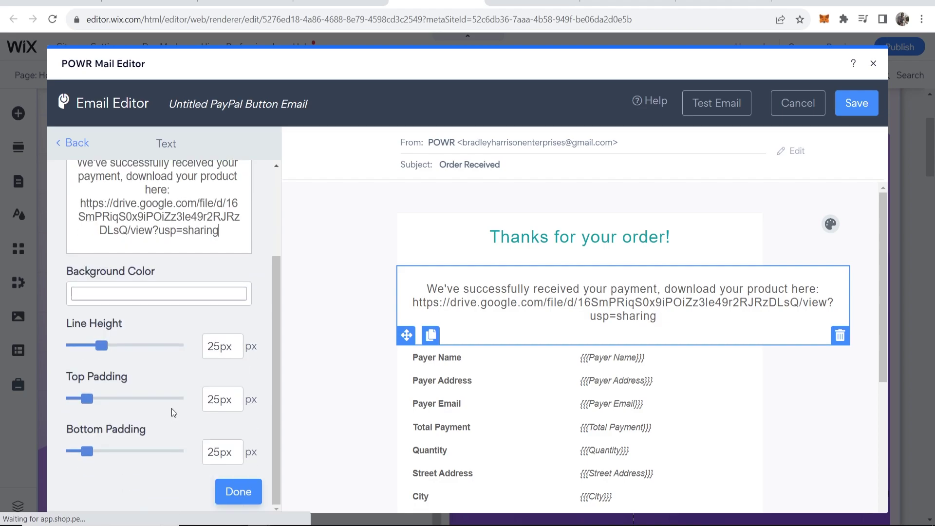
scroll(169, 406, "up", 4)
- Set the email download message to 12px text and save the autoresponder email
left_click(197, 249)
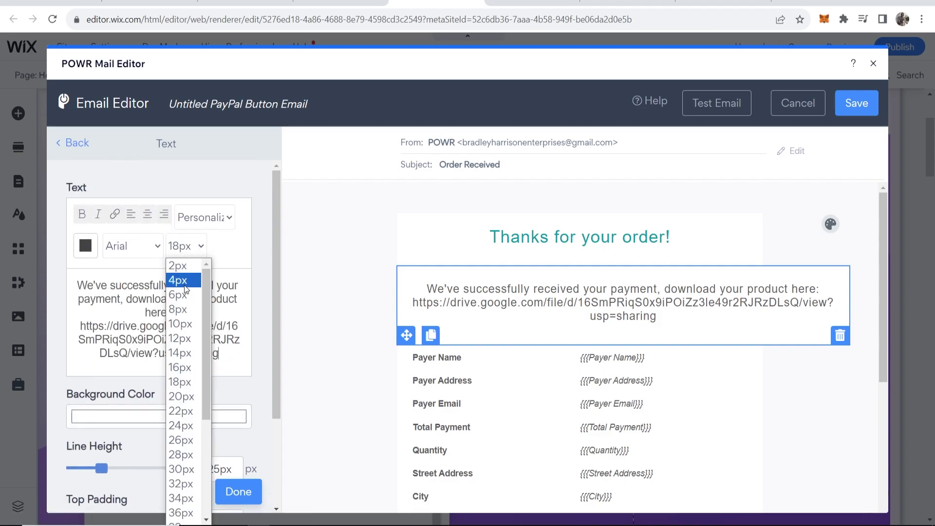
left_click(183, 353)
left_click(310, 320)
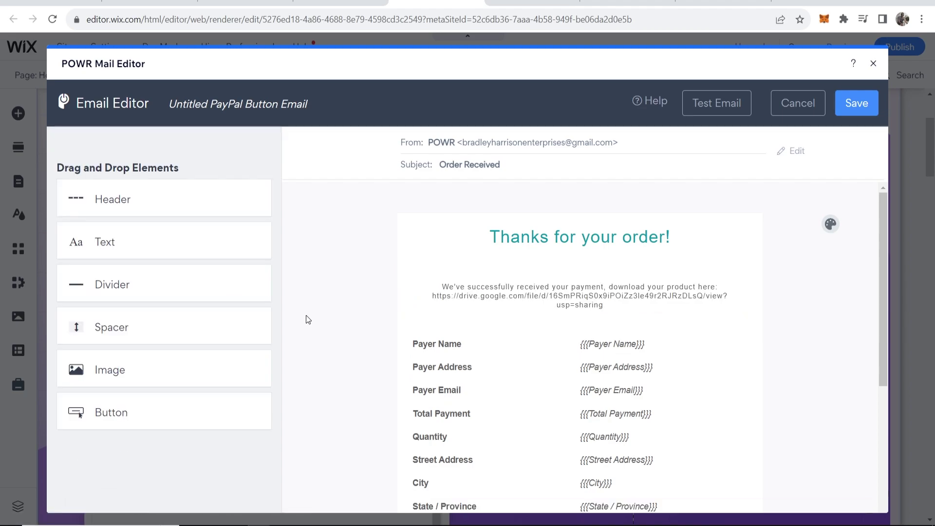
left_click(858, 104)
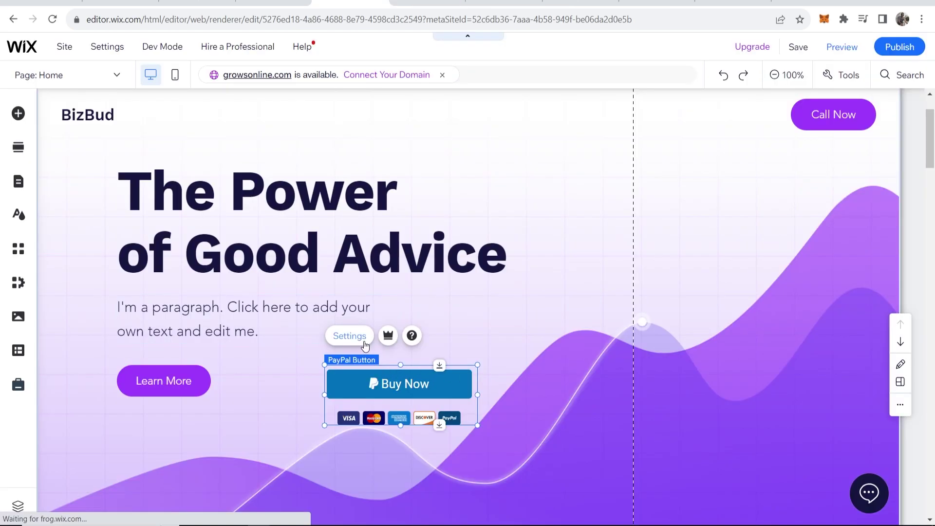
- Enter the Product Cost on the Product tab, glance at the design themes and close the PayPal settings
left_click(354, 338)
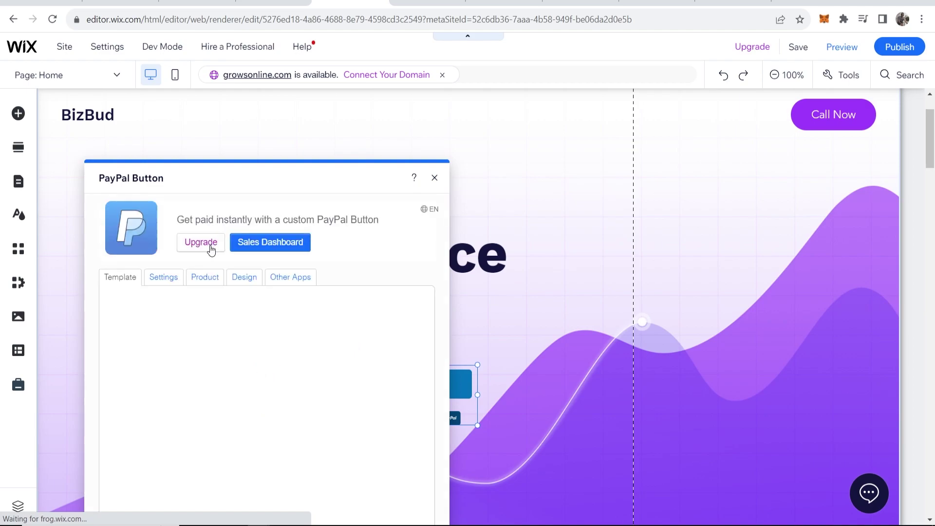
left_click(210, 279)
scroll(246, 317, "down", 2)
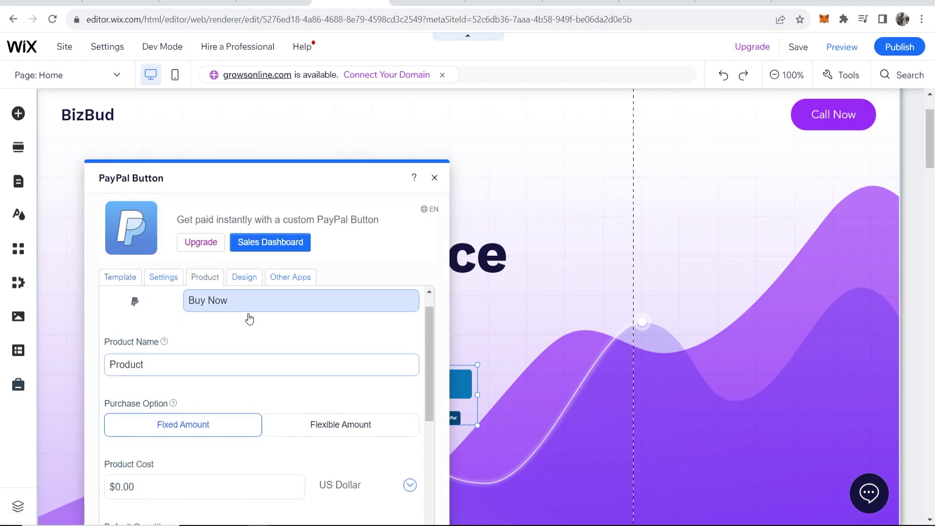
scroll(218, 325, "down", 1)
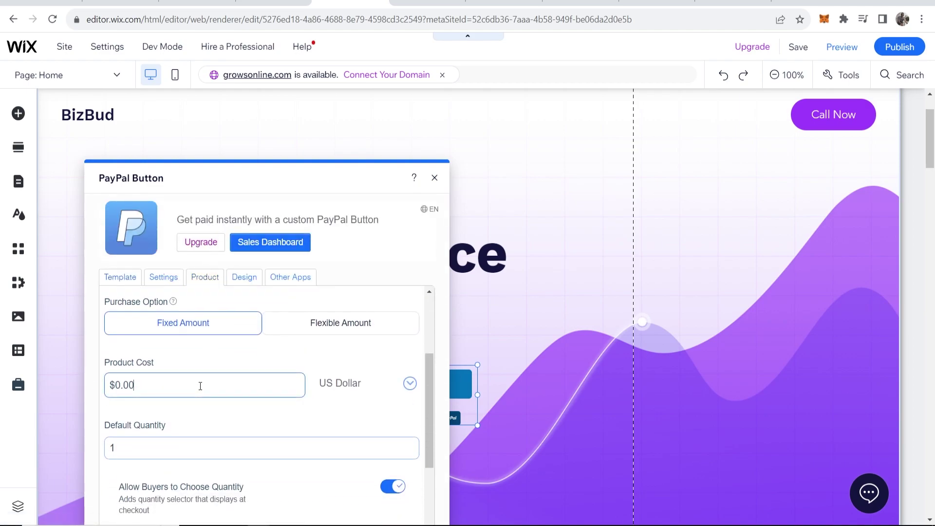
left_click_drag(201, 385, 76, 381)
type("0.20")
type("00")
scroll(397, 371, "down", 1)
scroll(358, 375, "down", 2)
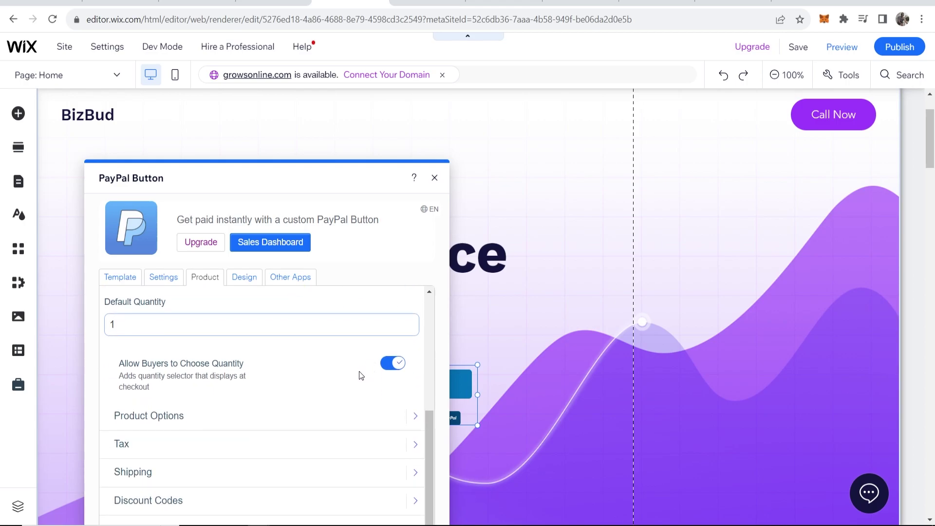
scroll(307, 388, "up", 3)
left_click(246, 281)
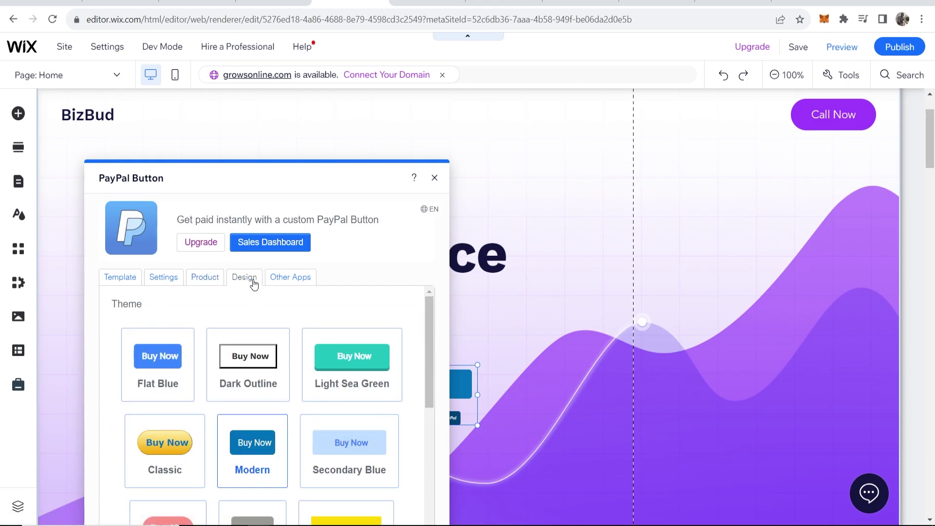
left_click(120, 277)
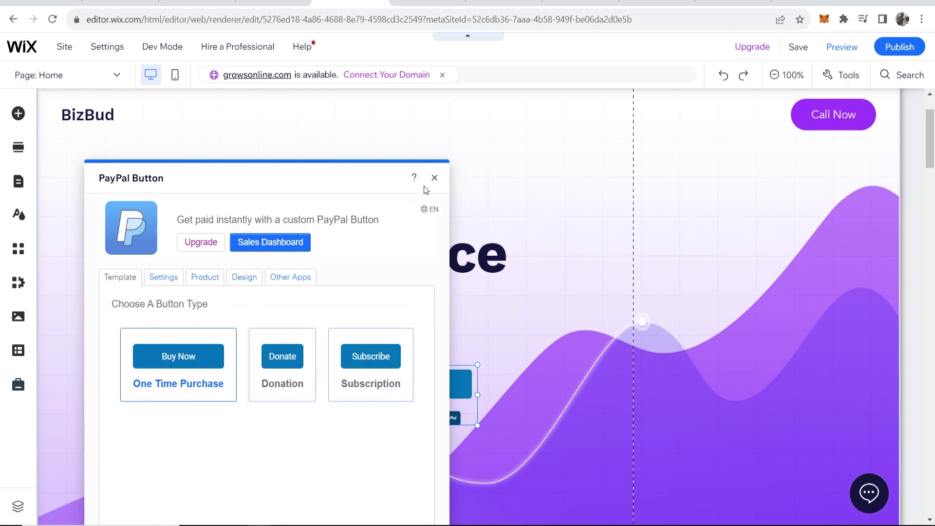
left_click(434, 177)
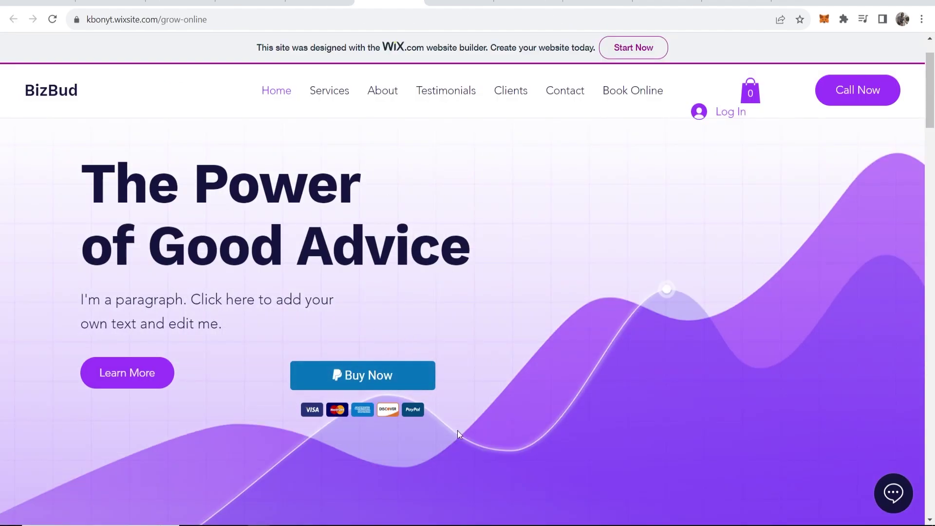
- Launch Buy Now on the live BizBud site, confirm the $20.00 PayPal total, then close checkout
left_click_drag(438, 265, 133, 203)
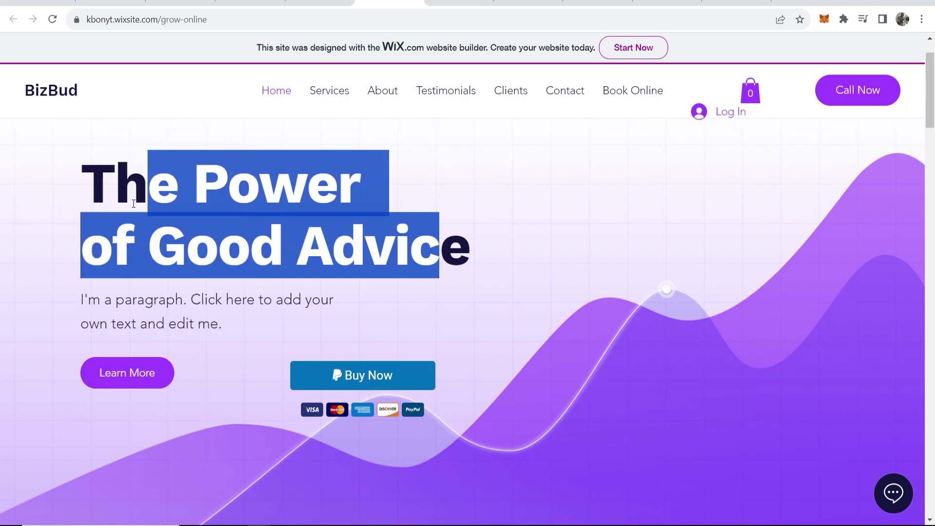
left_click(229, 188)
left_click(361, 387)
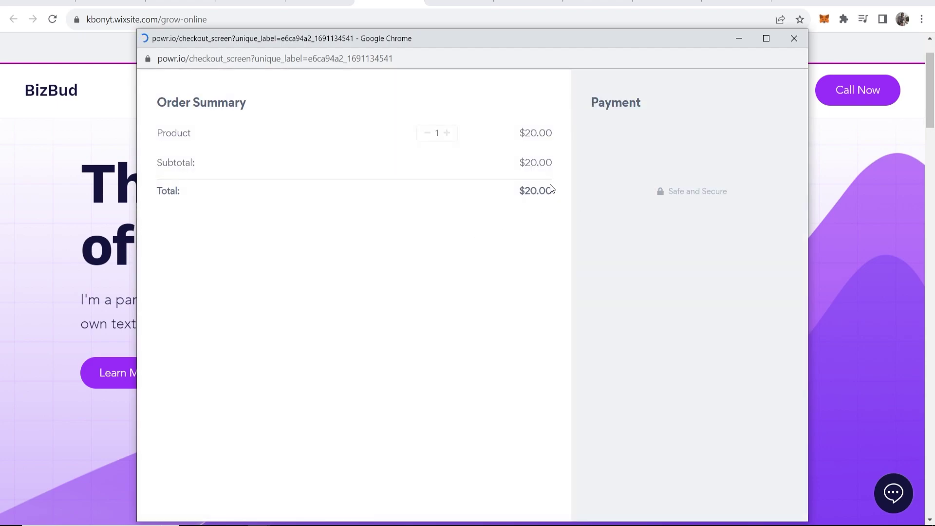
left_click_drag(551, 191, 527, 191)
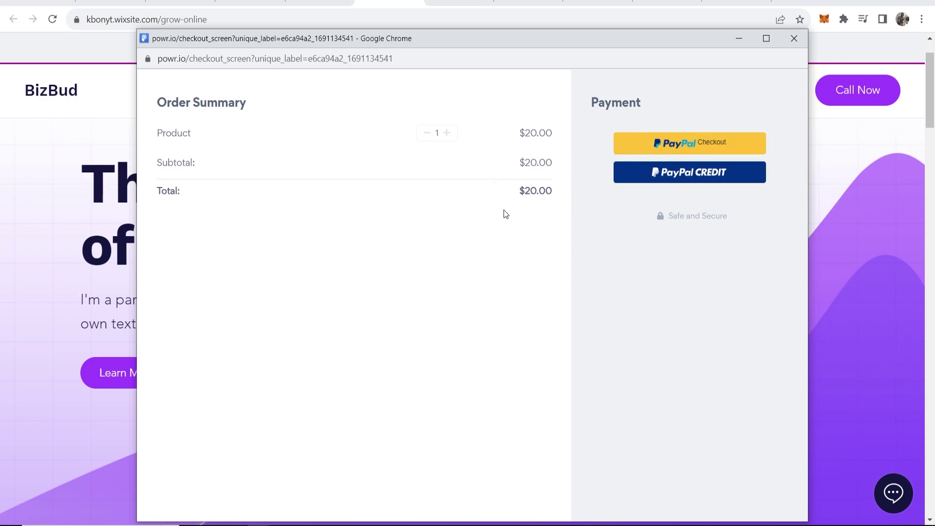
left_click(792, 38)
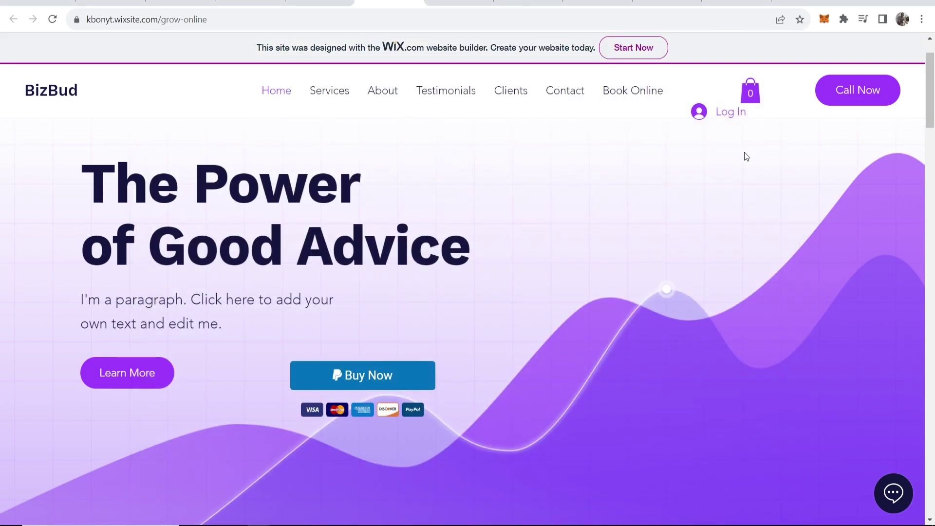